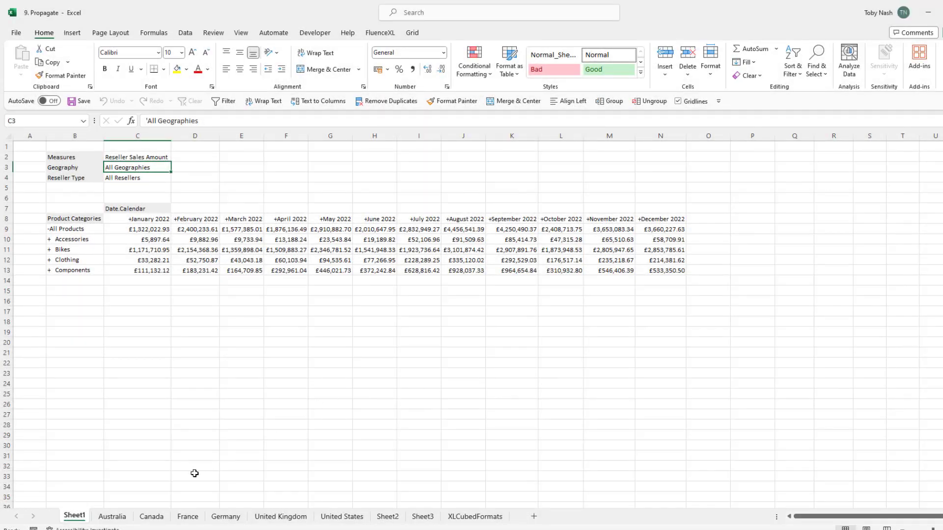
- Look over the existing Australia, Canada, France and Germany sales sheets
left_click(113, 517)
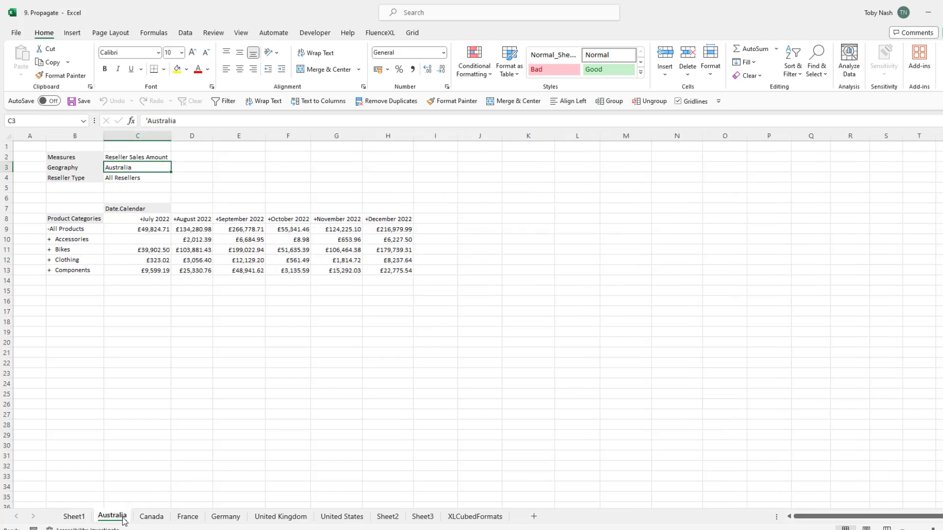
left_click(151, 517)
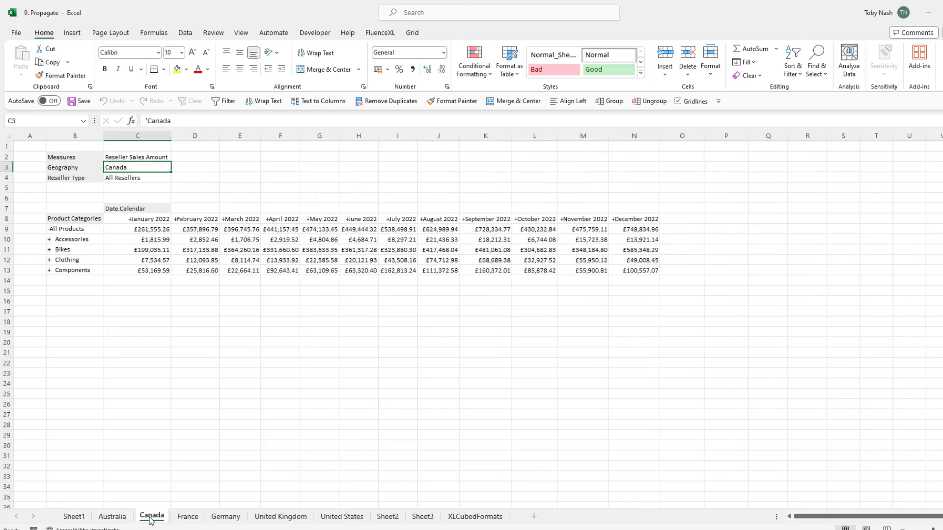
left_click(185, 520)
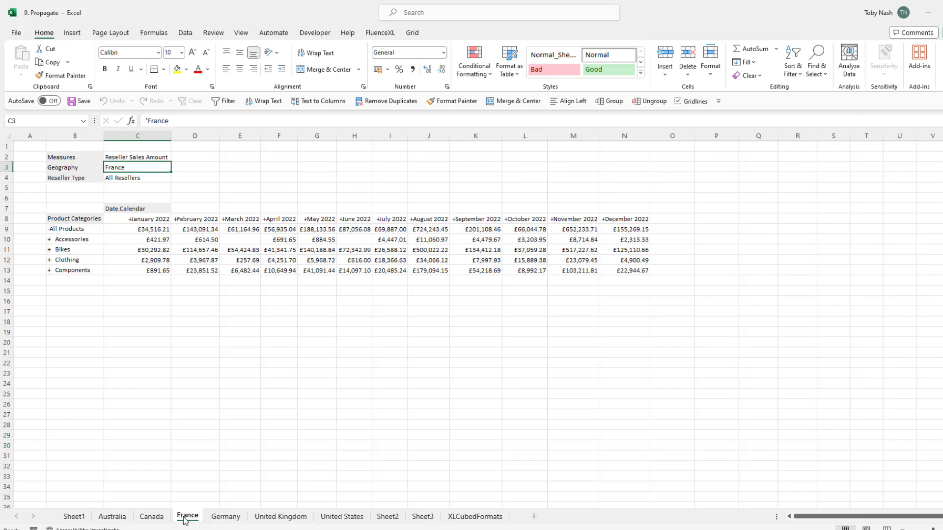
left_click(226, 517)
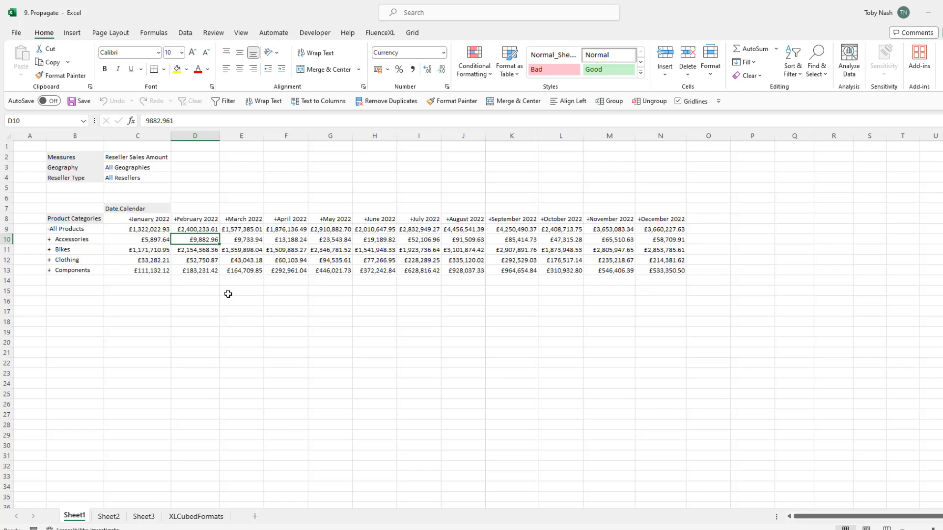
- Try moving Geography from the filter onto the rows, then undo it
left_click(125, 167)
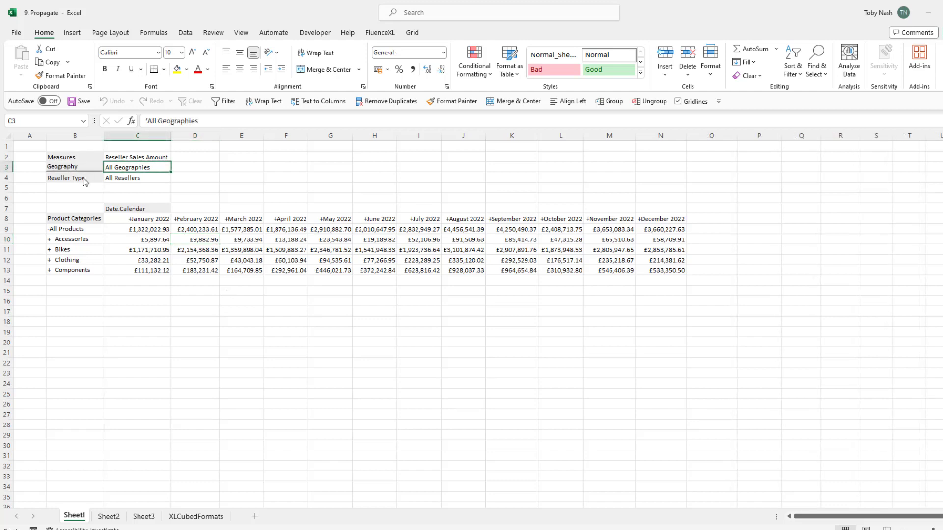
left_click_drag(64, 226, 68, 236)
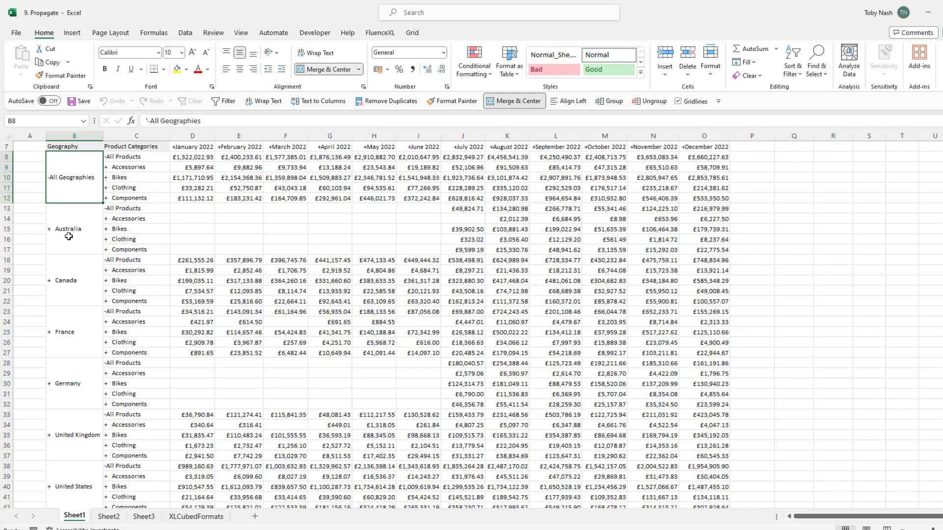
key("ctrl+z")
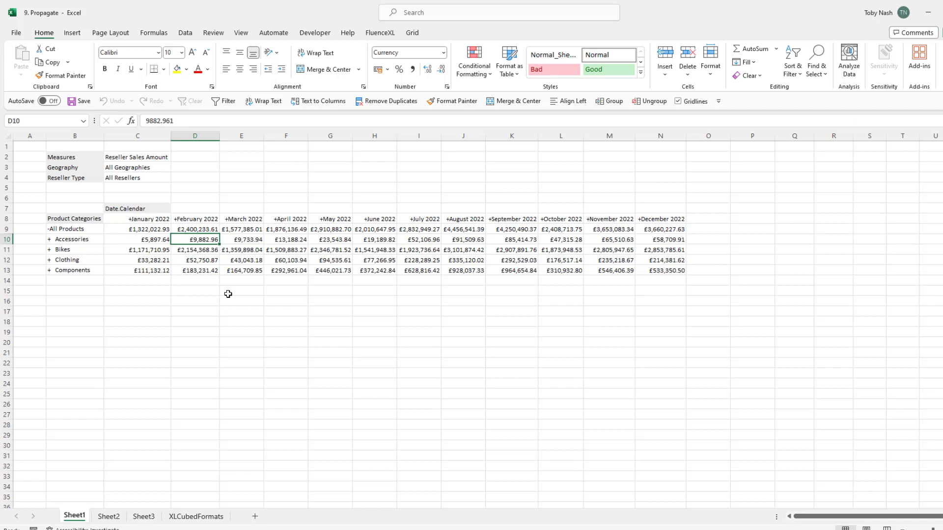
- Propagate the grid across sheets using the Children of All Geographies, one sheet per country
left_click(155, 169)
right_click(156, 169)
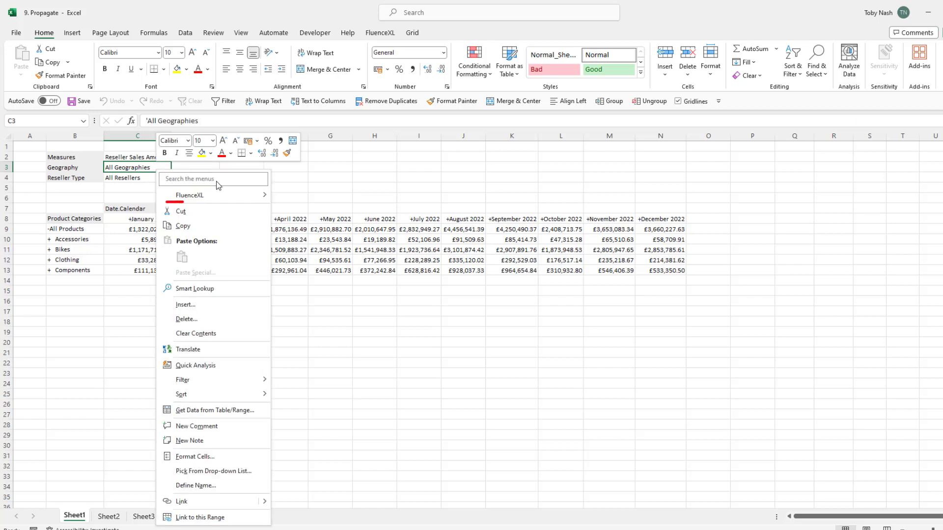
mouse_move(227, 199)
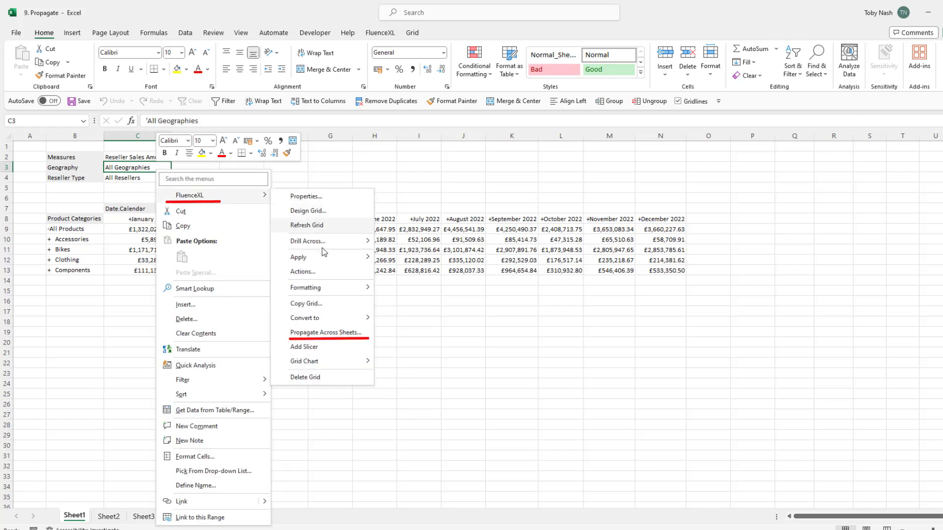
left_click(331, 335)
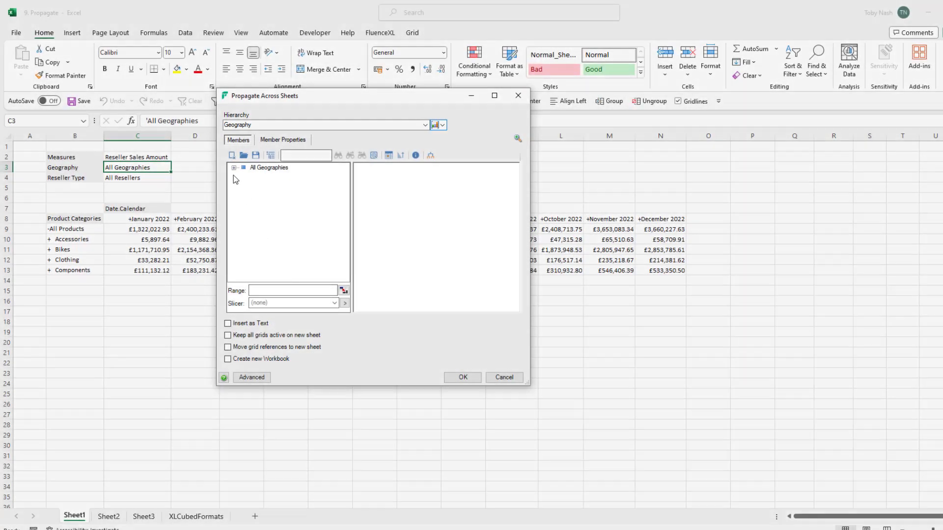
left_click(234, 168)
left_click(269, 168)
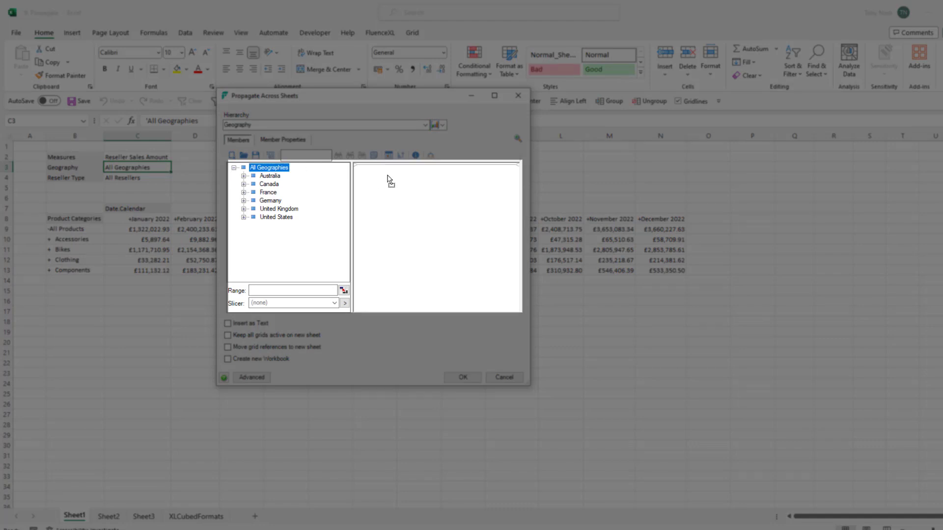
left_click_drag(388, 178, 415, 176)
left_click(415, 175)
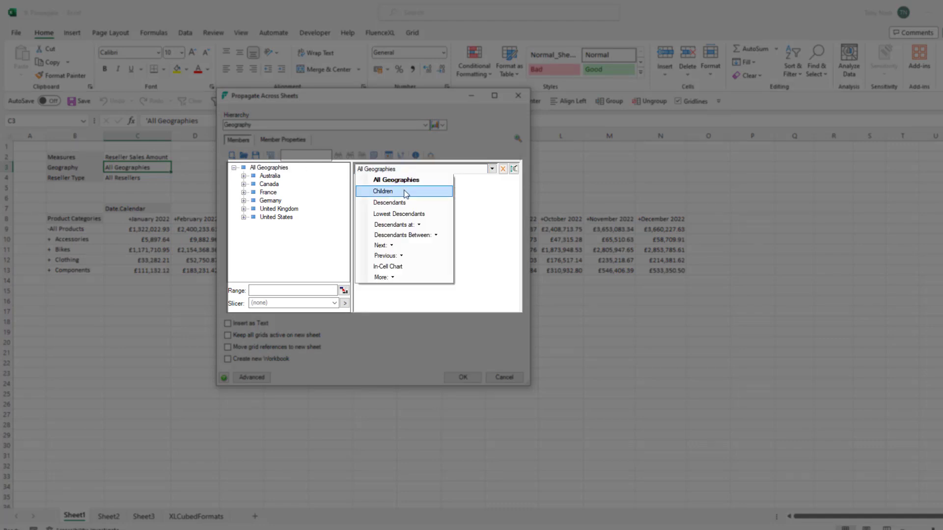
left_click(406, 192)
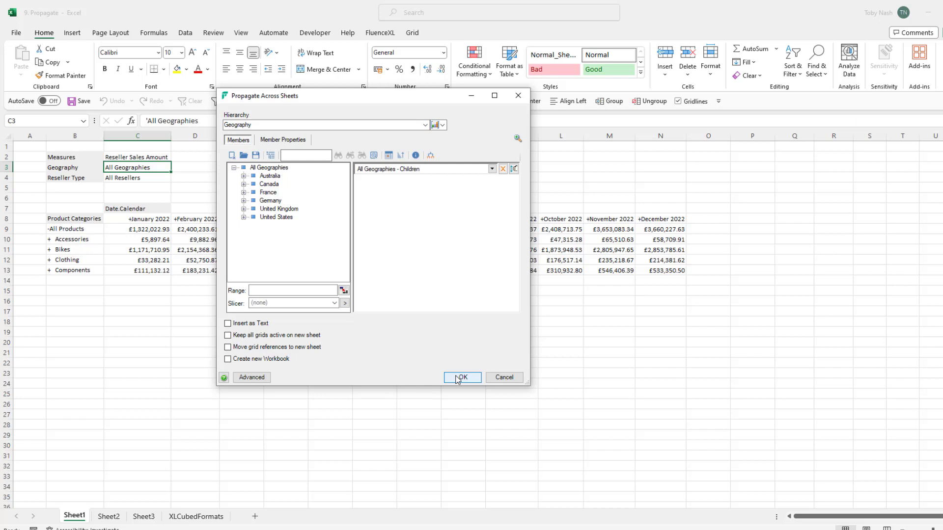
left_click(460, 377)
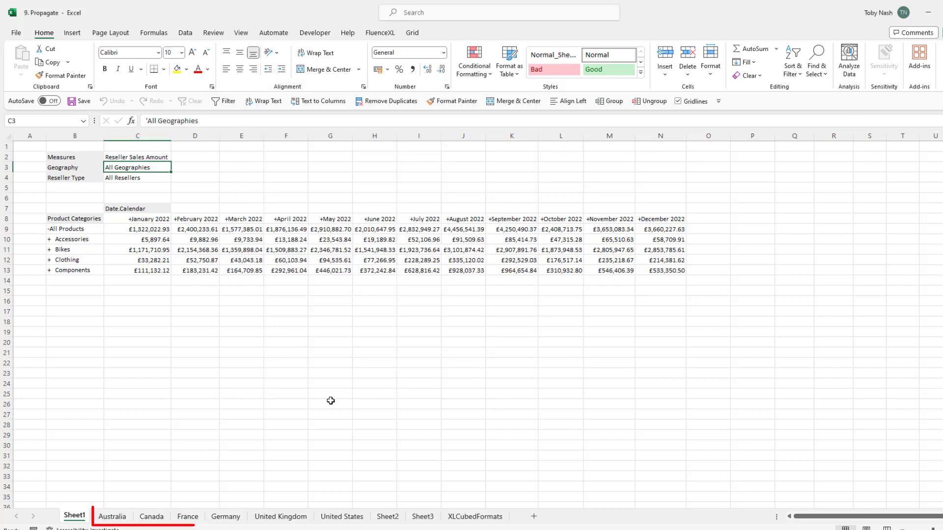
- Flip through the new Australia, Canada, France, Germany, United Kingdom and United States sheets
left_click(123, 517)
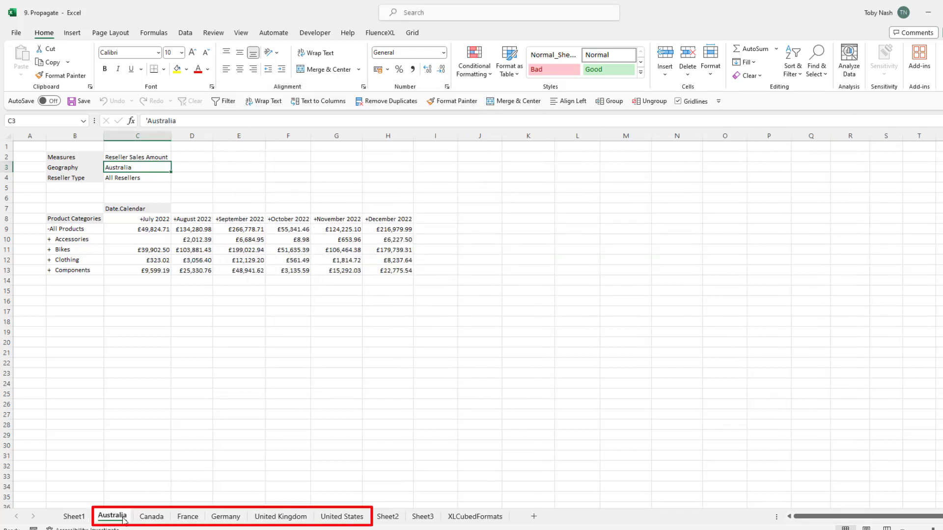
left_click(151, 517)
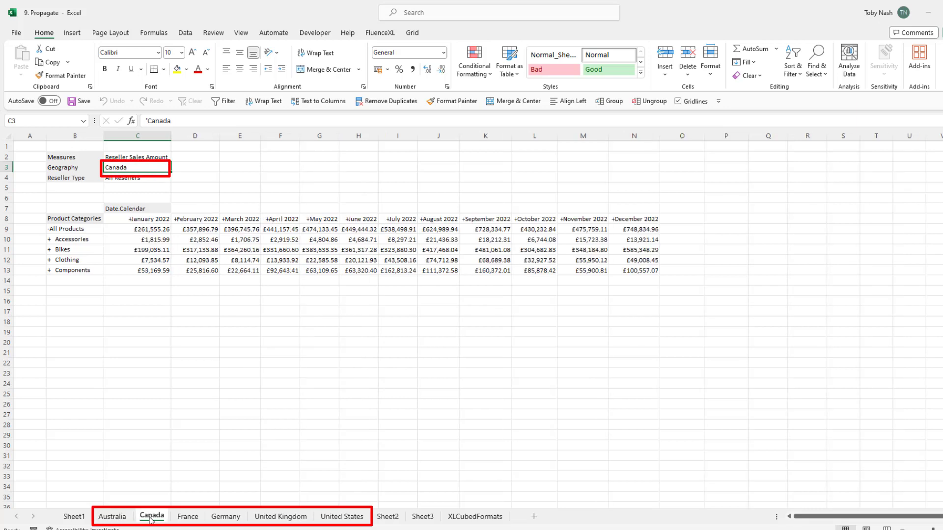
left_click(186, 517)
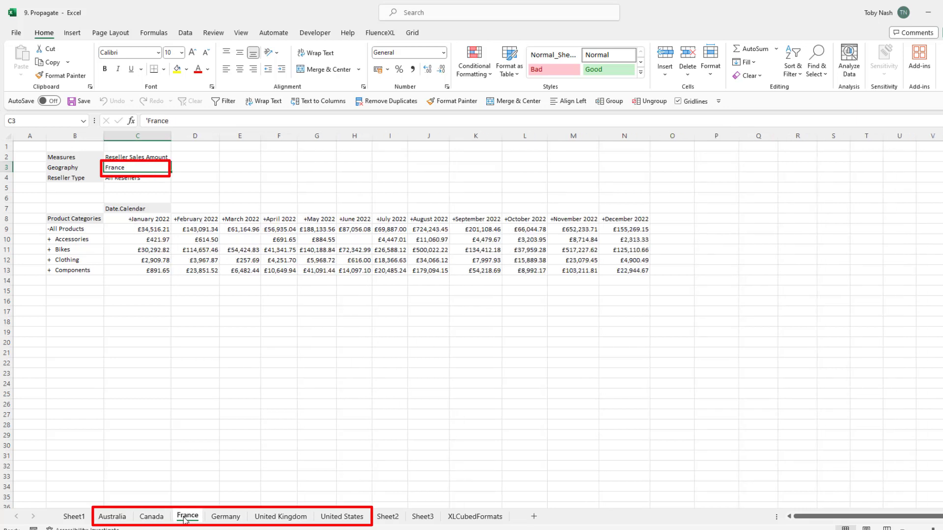
left_click(225, 517)
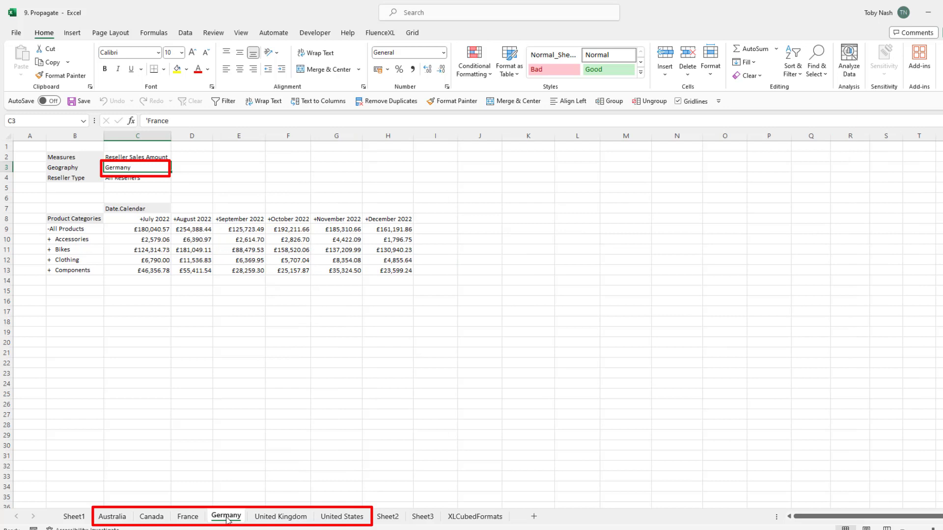
left_click(276, 517)
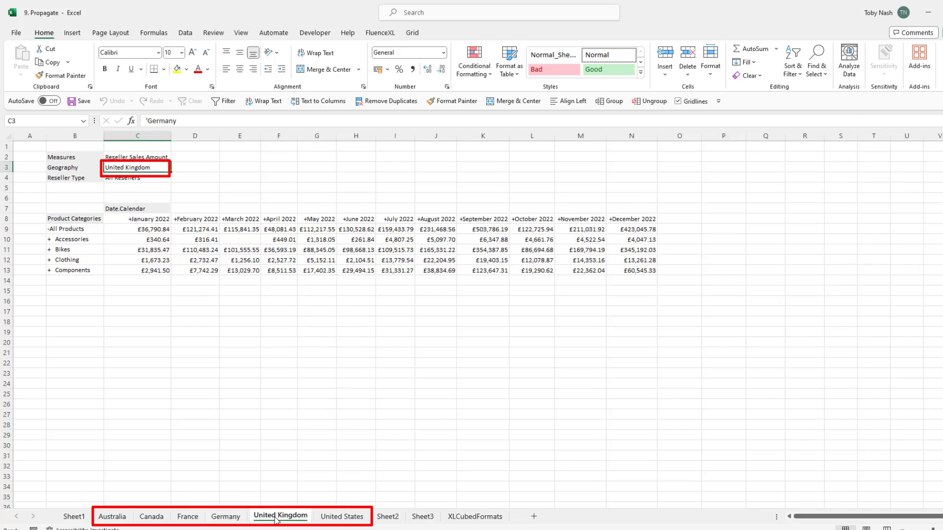
left_click(335, 518)
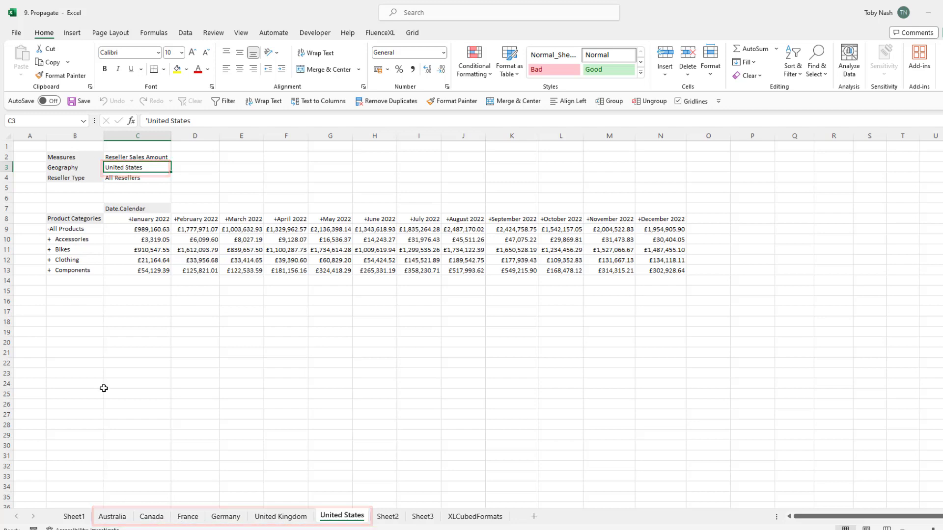
- Expand Accessories, then filter the France grid's Reseller Type to Specialty Bike Shop
double_click(79, 239)
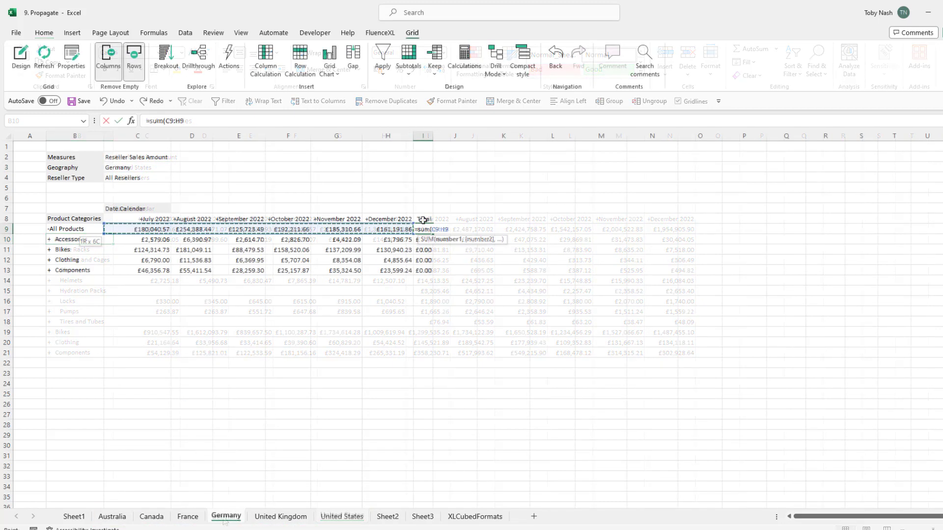
key("Return")
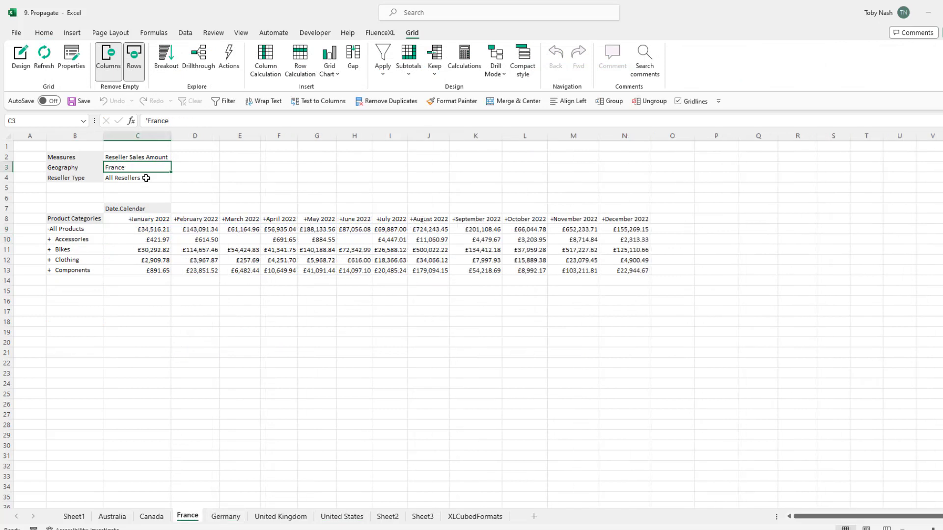
double_click(145, 177)
left_click(428, 193)
left_click_drag(476, 208, 639, 231)
left_click(647, 487)
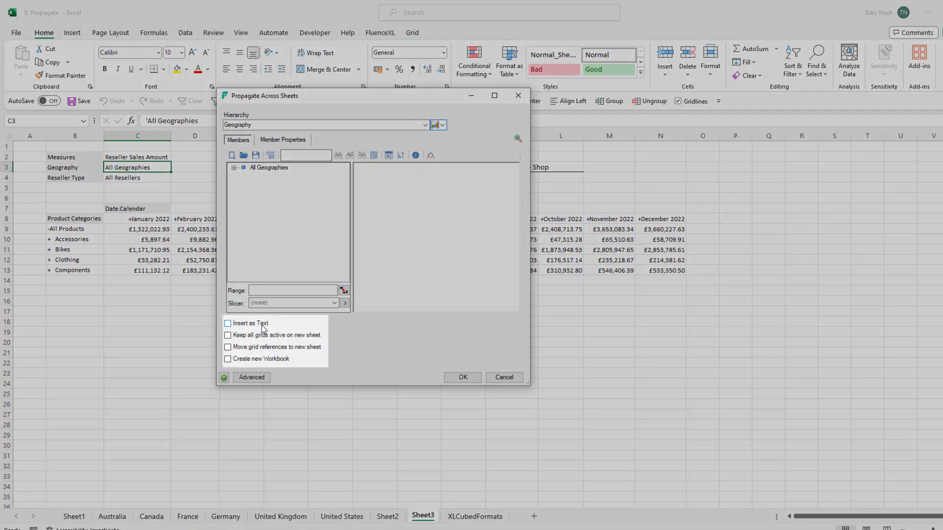
- Propagate Sheet3's grid to France and Canada with Move grid references to new sheet enabled
left_click(262, 326)
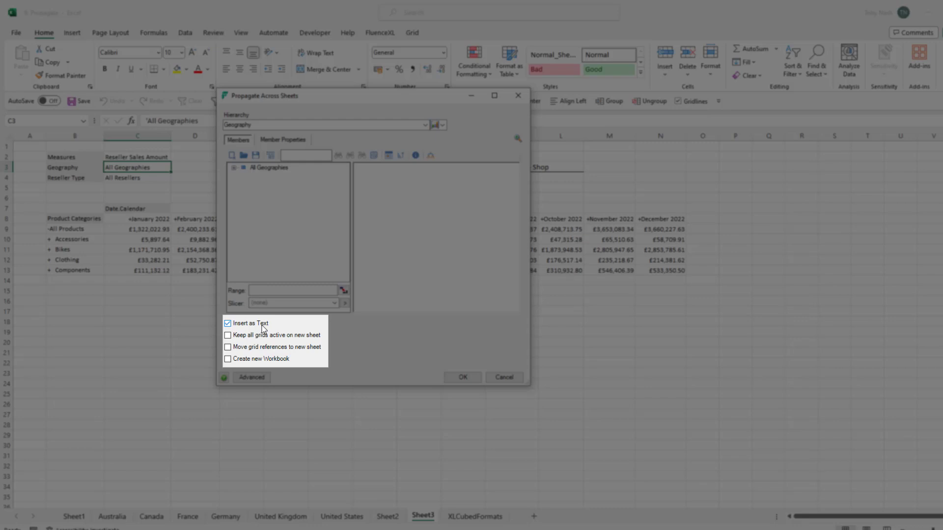
left_click(264, 327)
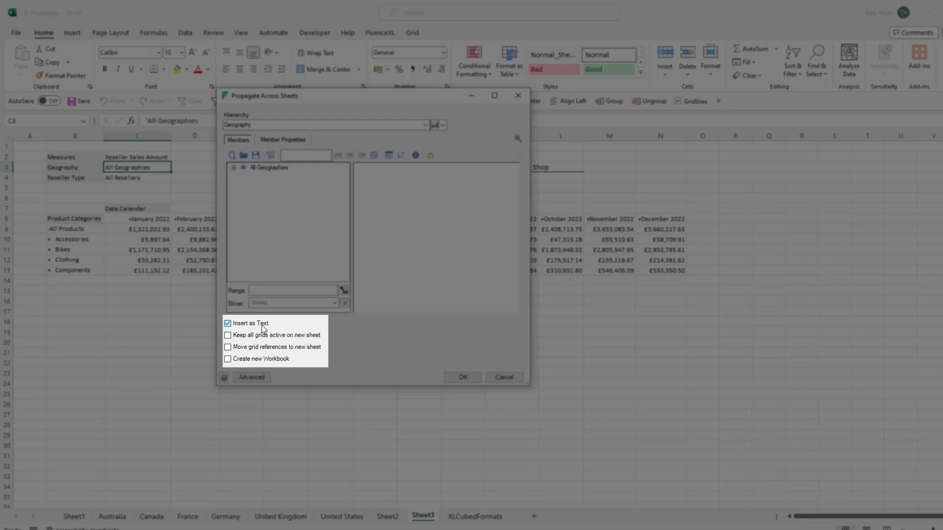
left_click(284, 339)
left_click(284, 340)
left_click(283, 347)
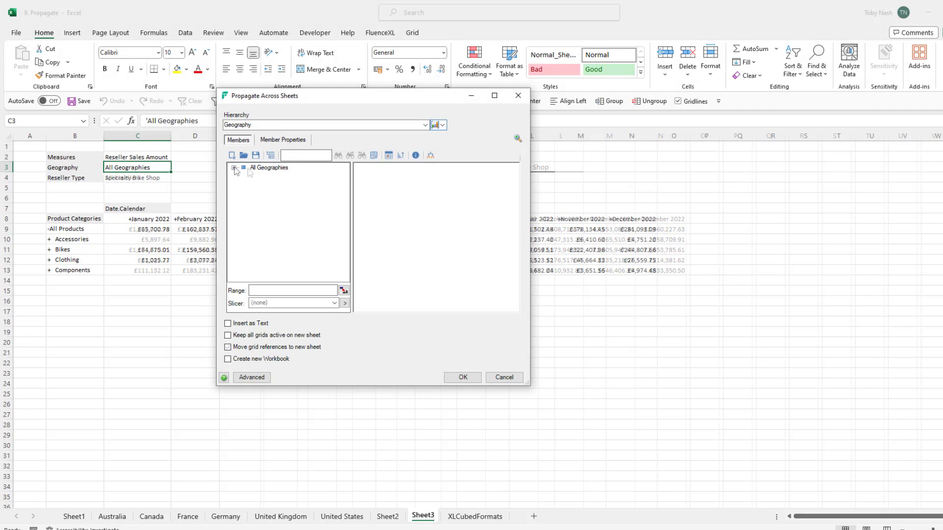
left_click_drag(269, 184, 396, 194)
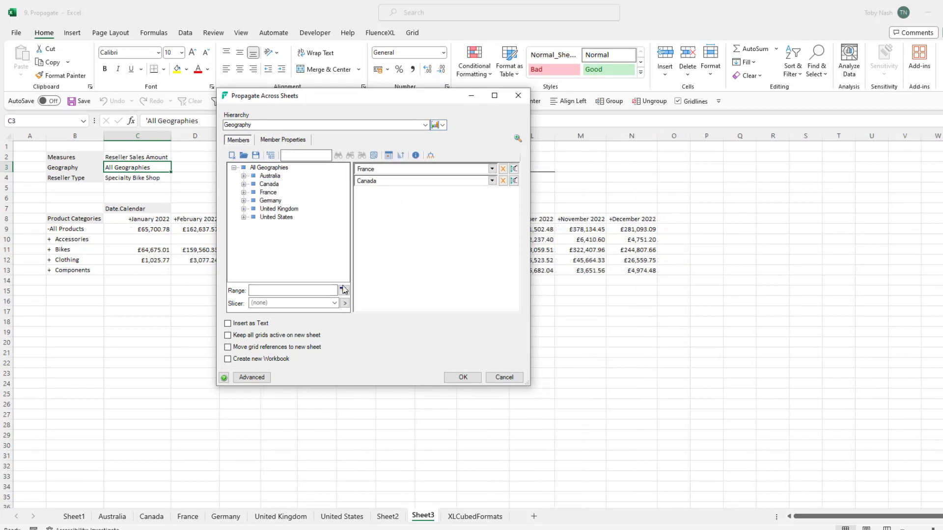
left_click(315, 347)
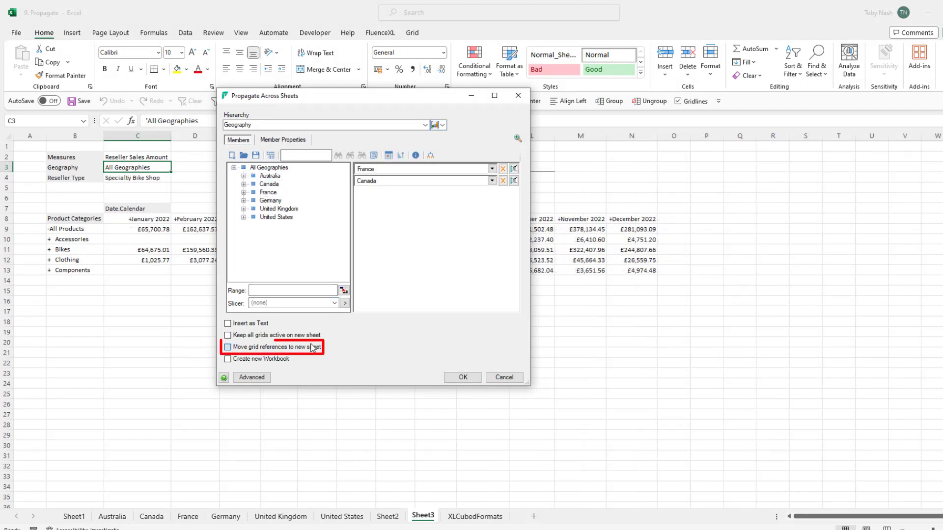
left_click(460, 377)
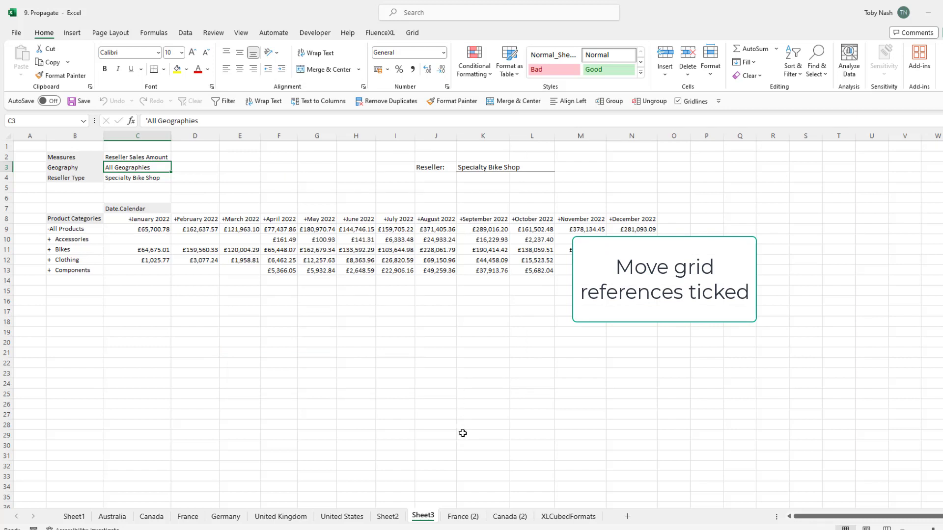
- Set France (2)'s reseller in K3 to Value Added Reseller and inspect the Reseller Type link
left_click(463, 516)
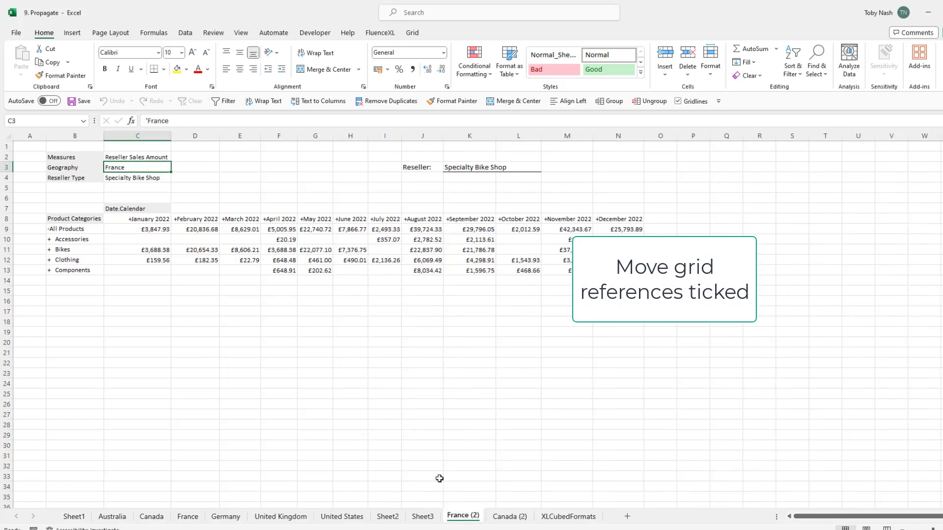
left_click(470, 167)
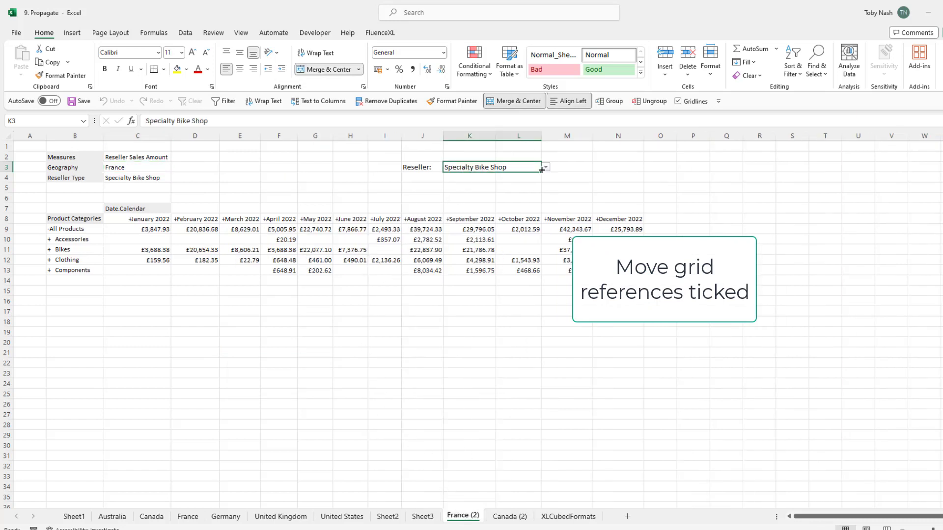
left_click(545, 168)
left_click(522, 184)
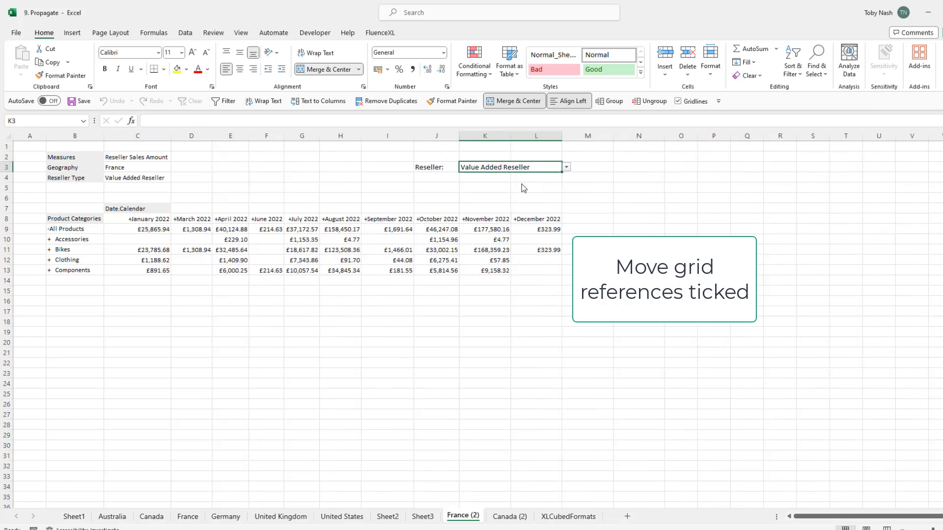
double_click(150, 176)
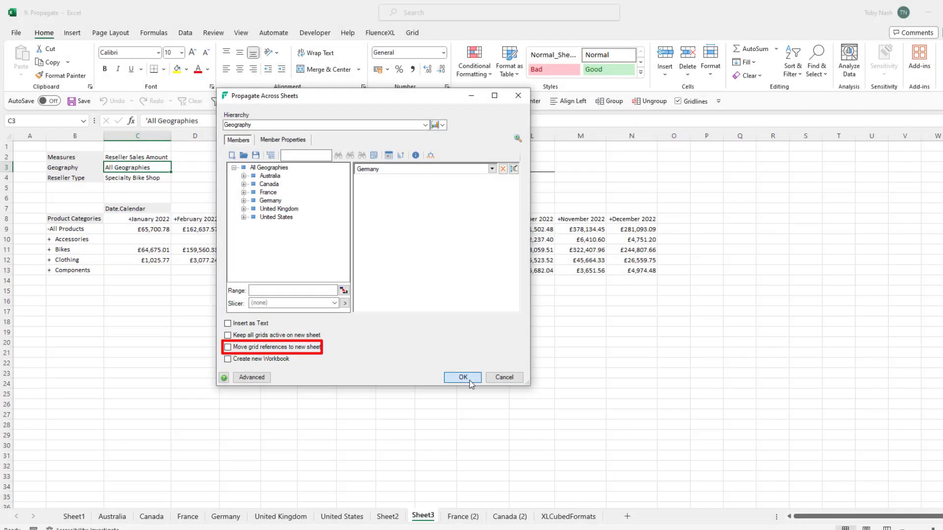
- Create Germany (2) without moving references and confirm its Reseller Type links to Sheet3!$K$3
left_click(469, 379)
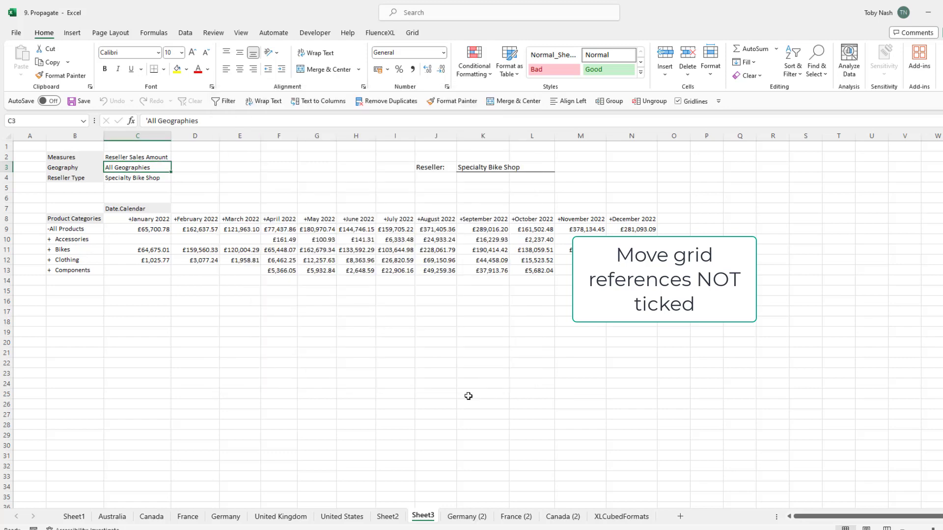
left_click(466, 516)
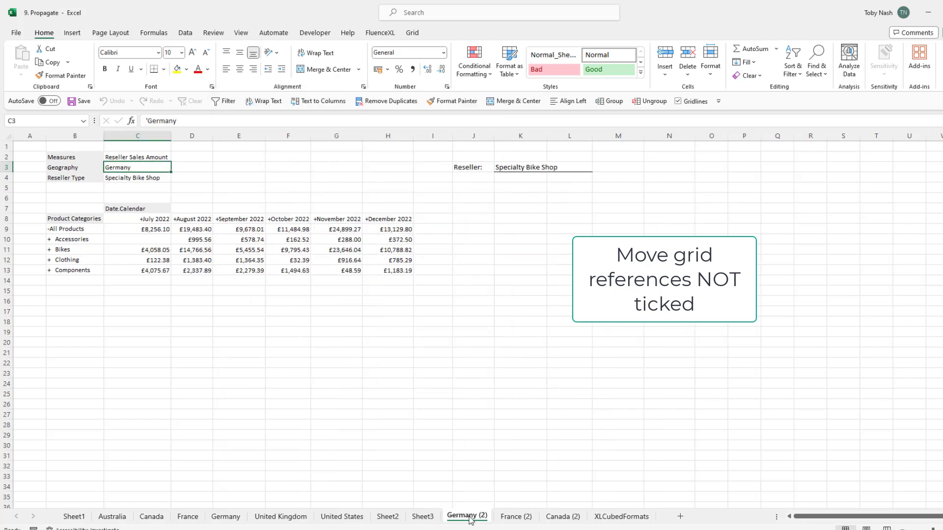
double_click(150, 178)
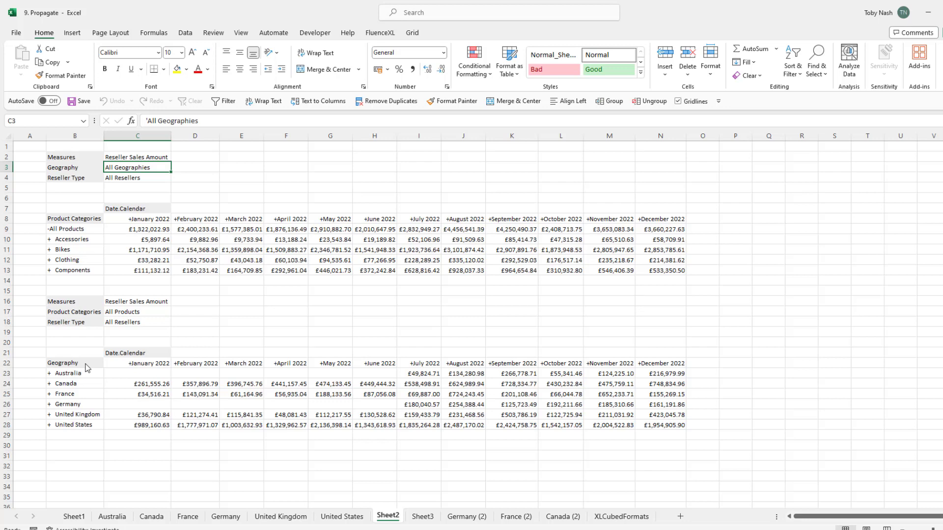
- Propagate Sheet2's grids to Australia and United States with Keep all grids active and Move grid references enabled
double_click(87, 365)
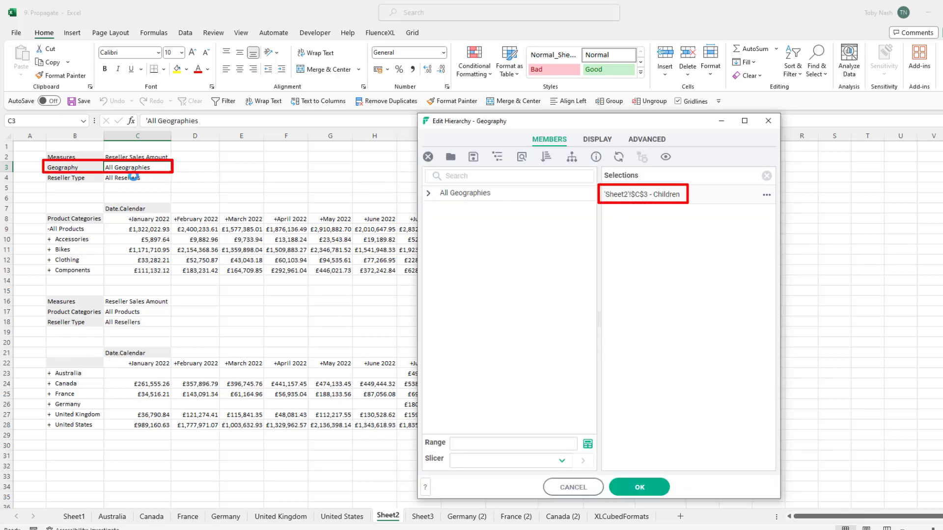
left_click(641, 488)
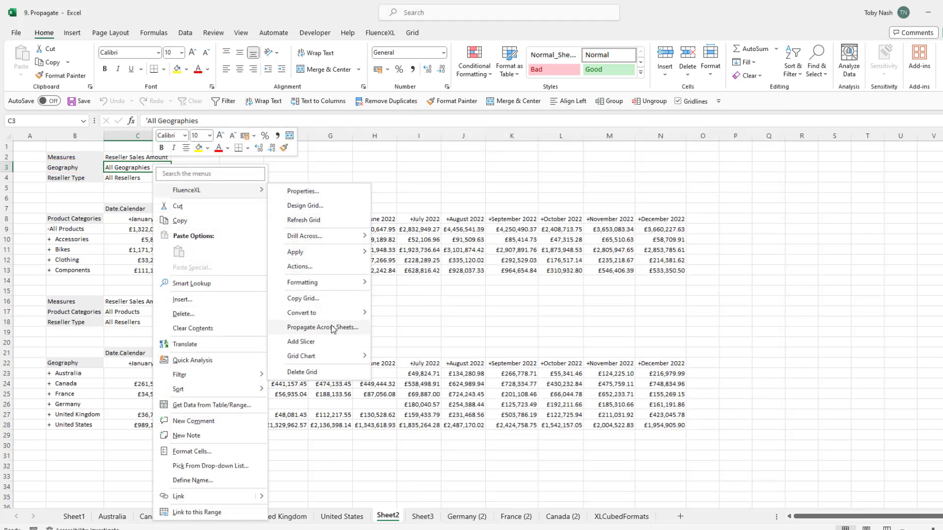
left_click(333, 328)
left_click(234, 168)
double_click(270, 176)
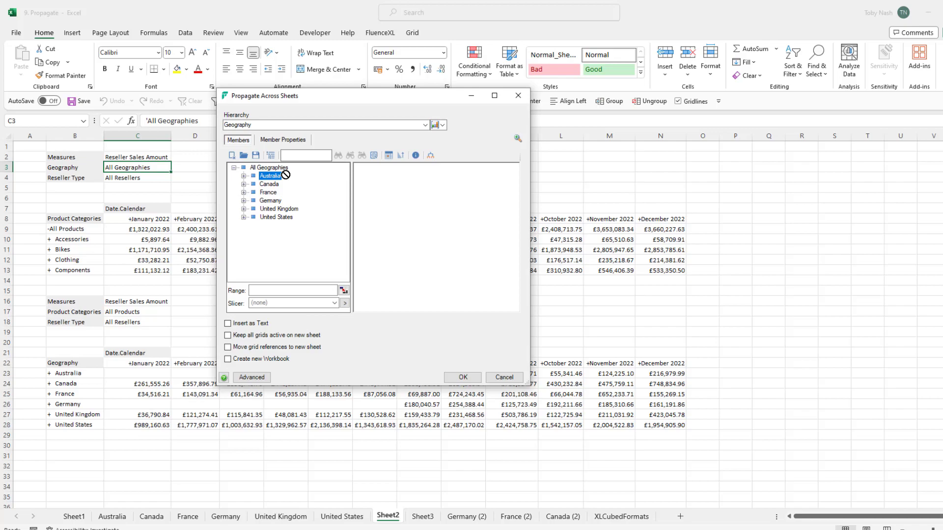
double_click(276, 217)
left_click(295, 335)
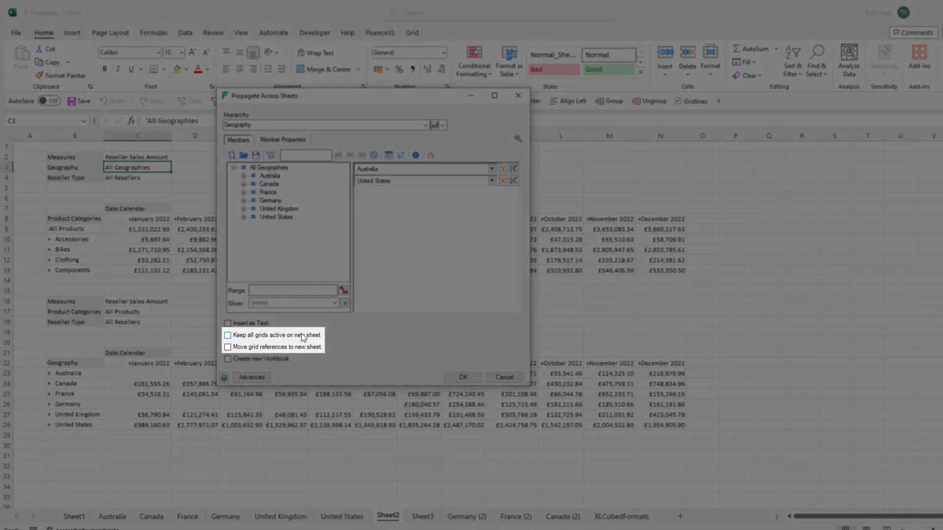
left_click(303, 347)
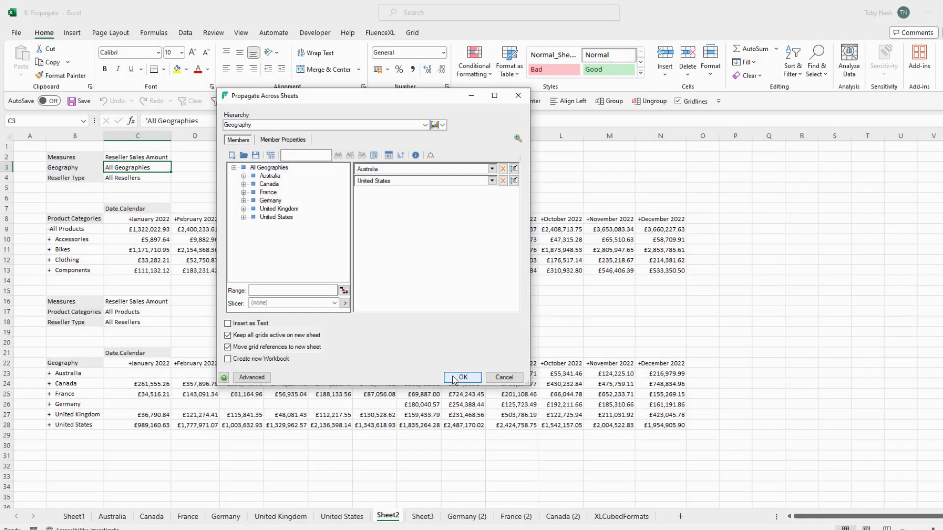
left_click(454, 378)
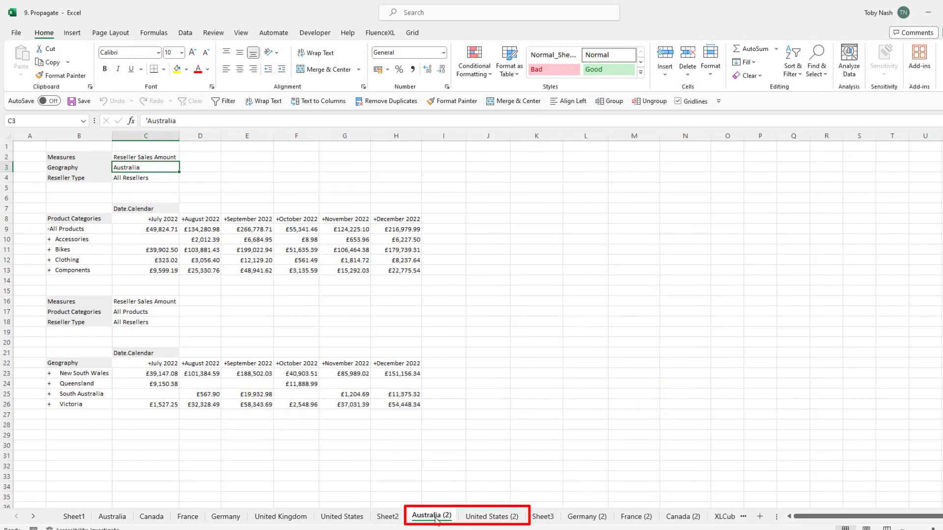
- Propagate Australia and Canada into new workbook Book3 with all grids active, then view Canada
left_click(494, 520)
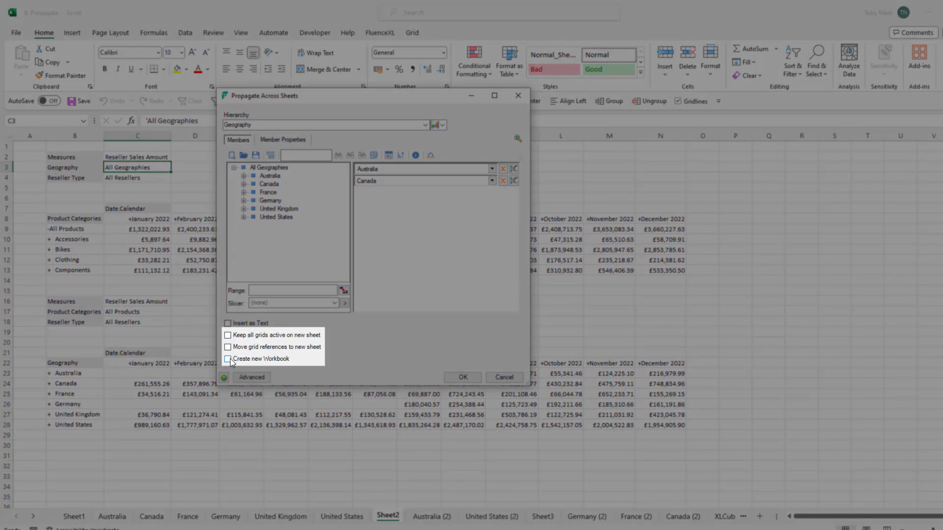
left_click(228, 359)
left_click(228, 336)
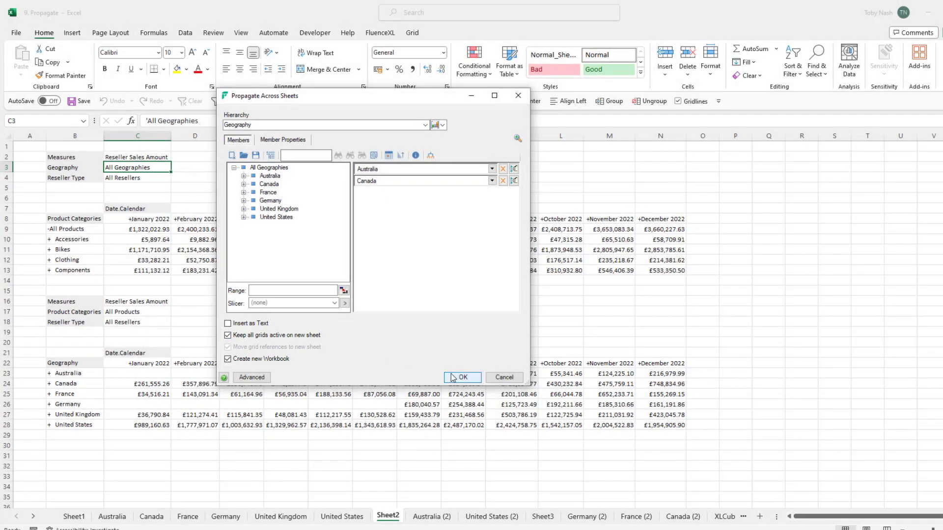
left_click(452, 377)
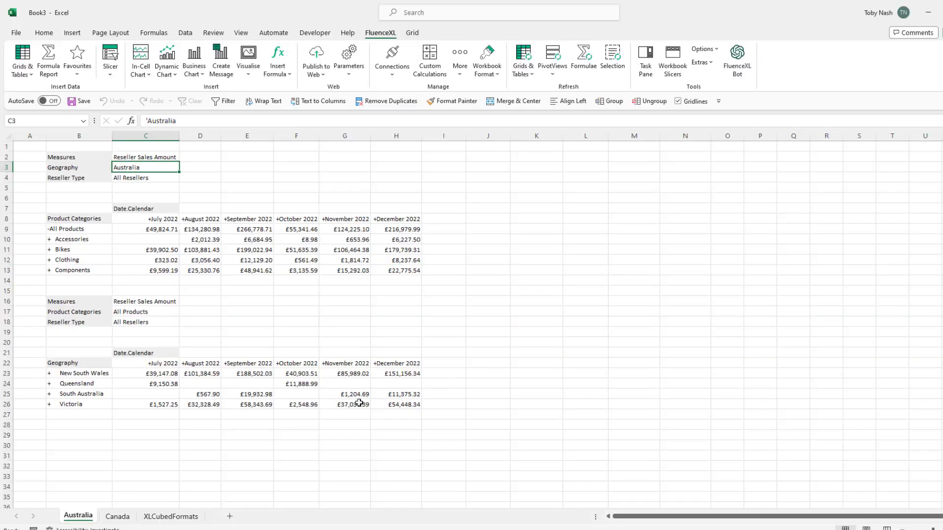
left_click(118, 516)
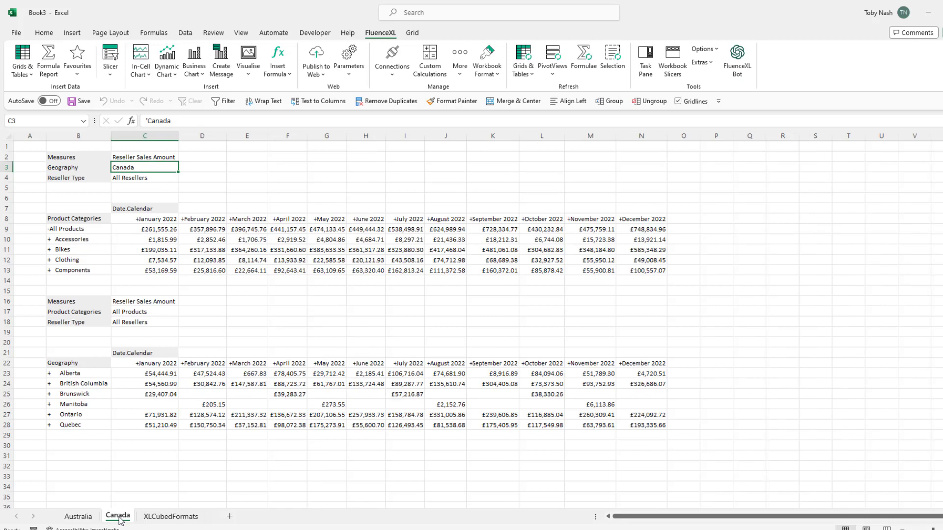